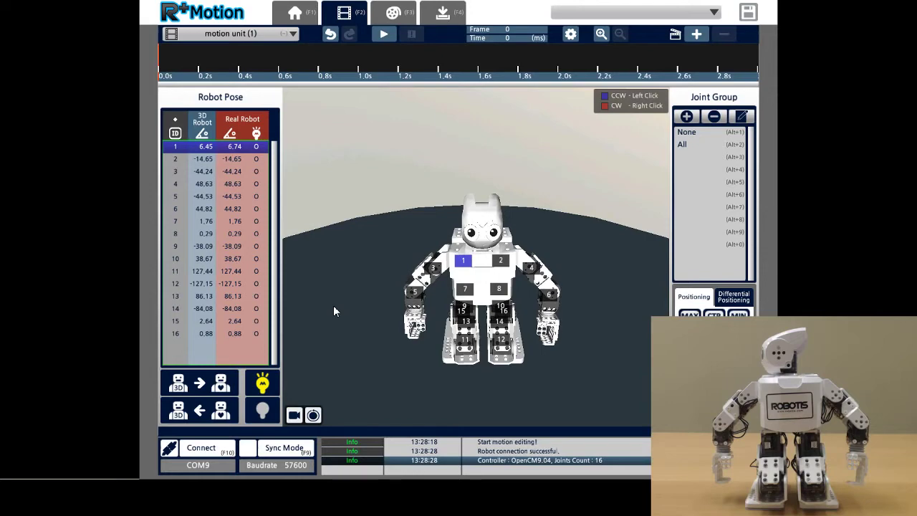
Rename the motion unit to 'surfer wipeout', fixing the typo, and close the unit list.
{"action": "left_click", "coordinate": [273, 35]}
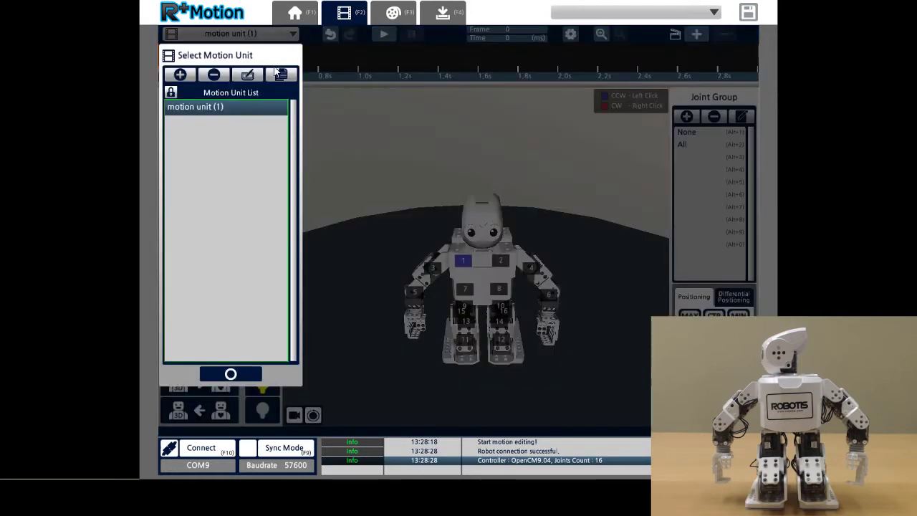
{"action": "left_click", "coordinate": [246, 75]}
{"action": "type", "text": "s"}
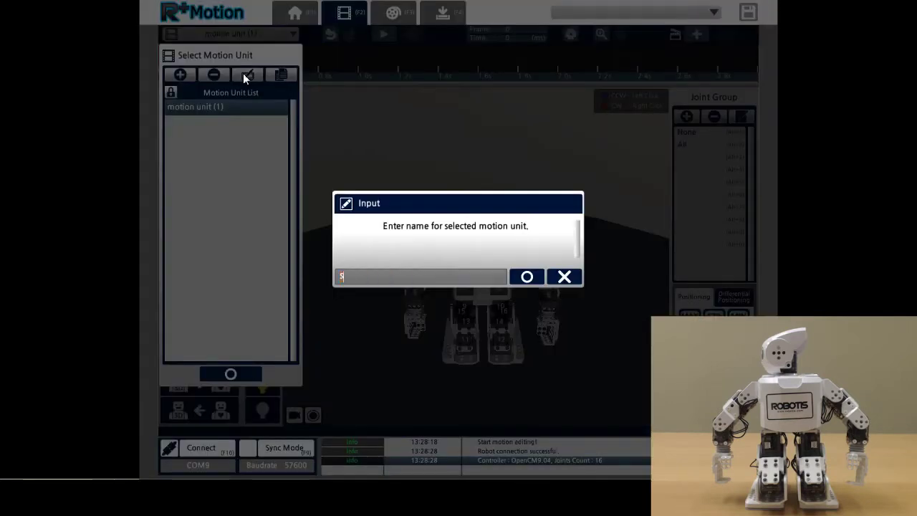
{"action": "type", "text": "urfer wiepout"}
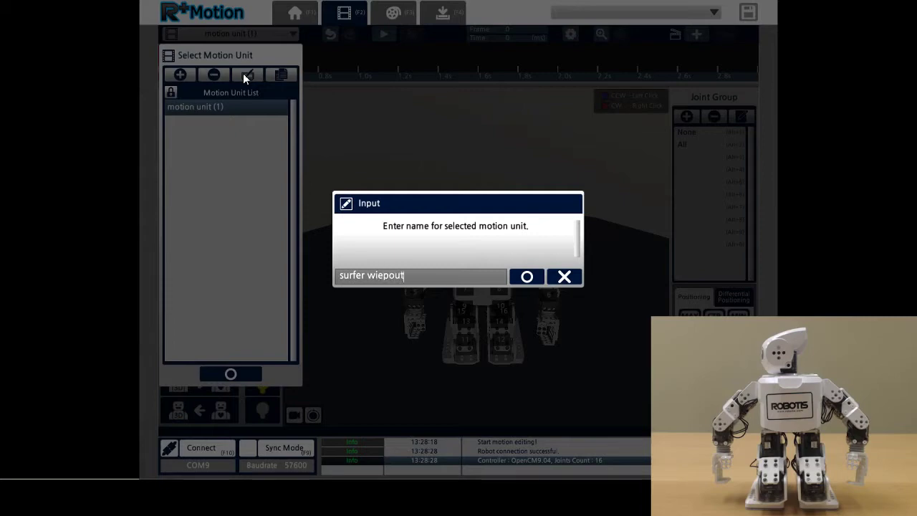
{"action": "key", "text": "BackSpace"}
{"action": "key", "text": "BackSpace"}
{"action": "key", "text": "BackSpace"}
{"action": "key", "text": "BackSpace"}
{"action": "key", "text": "BackSpace"}
{"action": "type", "text": "peout"}
{"action": "key", "text": "Return"}
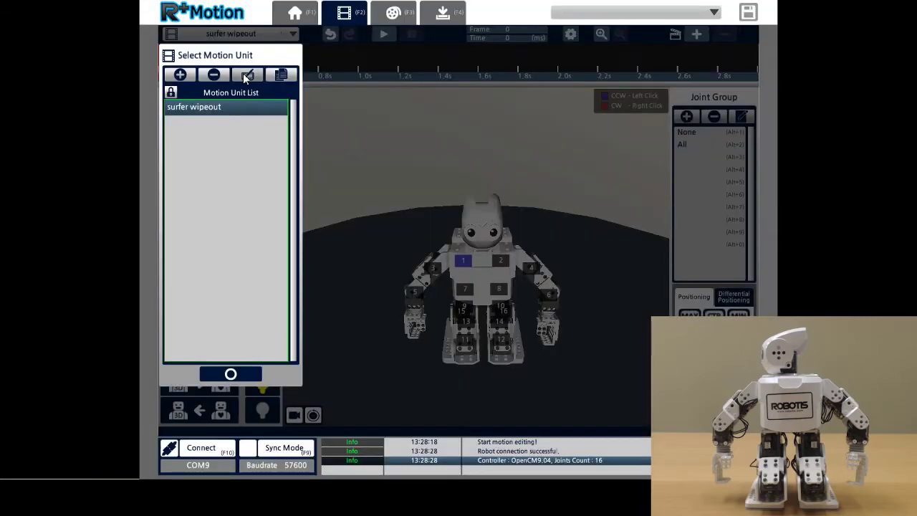
{"action": "key", "text": "Return"}
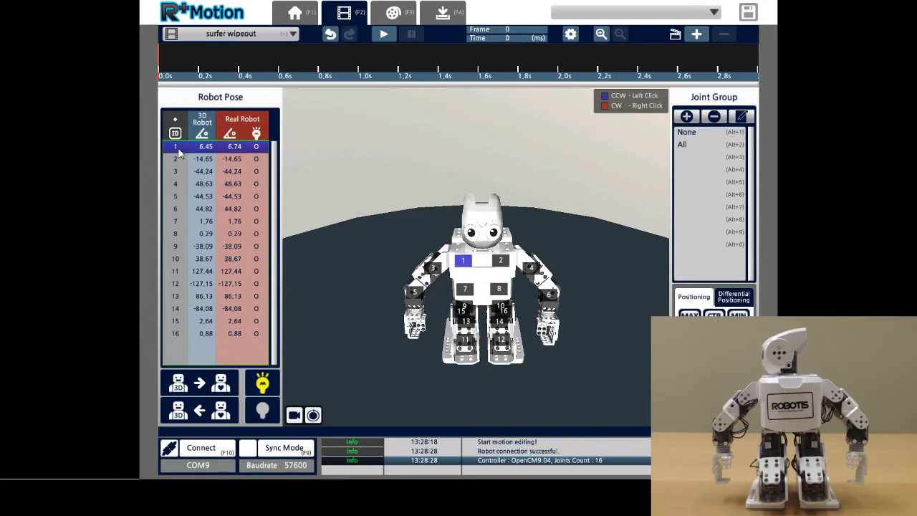
Release torque on all 16 joints, hand-pose the robot, then re-enable torque to hold it.
{"action": "left_click", "coordinate": [172, 334], "text": "shift"}
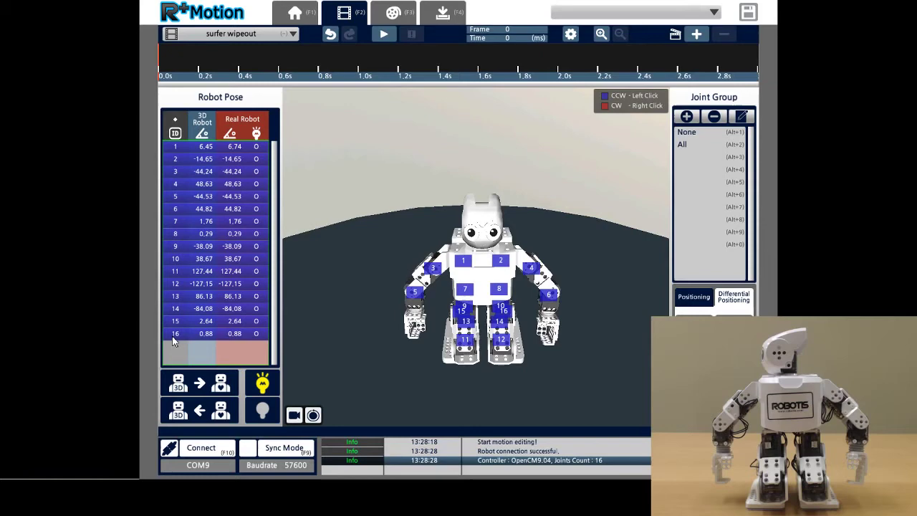
{"action": "left_click", "coordinate": [263, 409]}
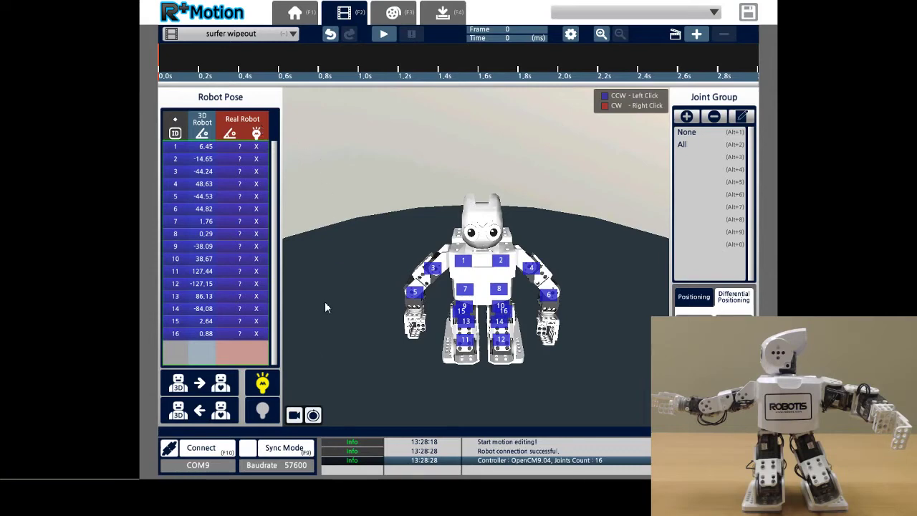
{"action": "left_click", "coordinate": [262, 384]}
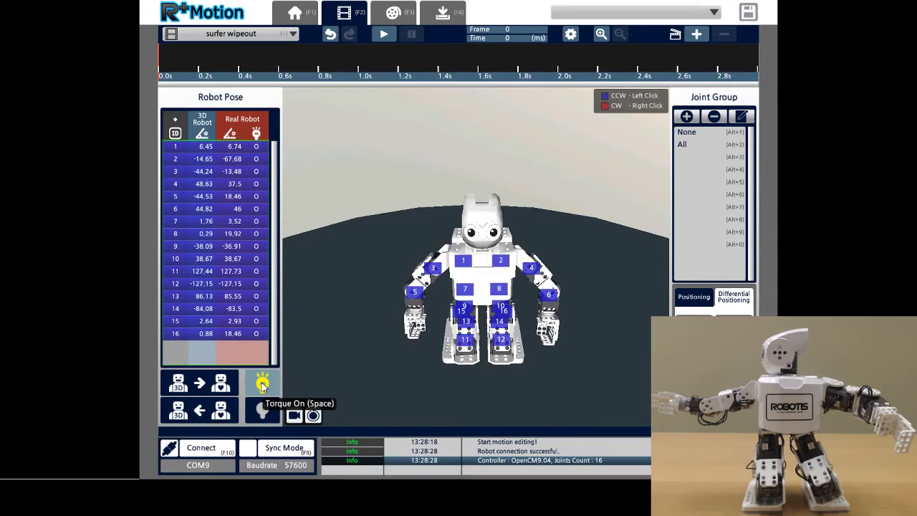
Copy the real robot's arms-out pose onto the 3D model and move the playhead to 1.0 s.
{"action": "left_click", "coordinate": [262, 386]}
{"action": "left_click", "coordinate": [212, 411]}
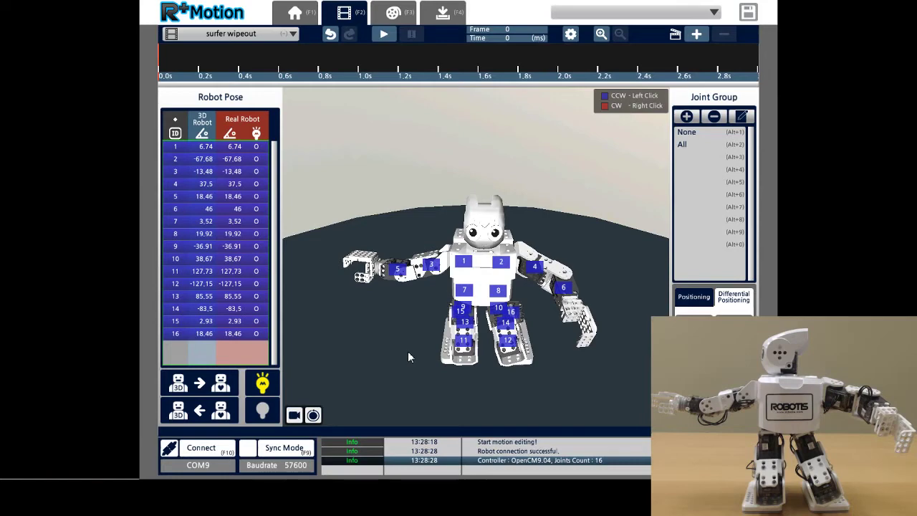
{"action": "left_click", "coordinate": [362, 66]}
{"action": "left_click", "coordinate": [359, 65]}
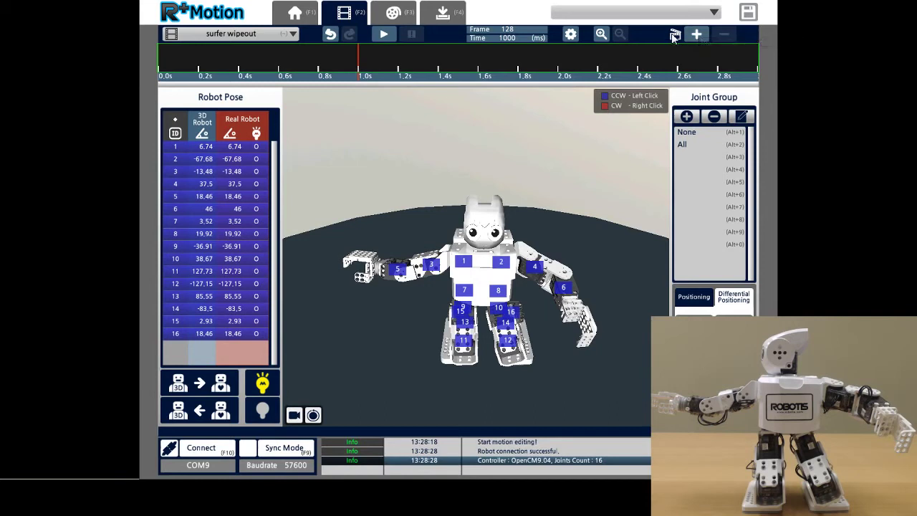
Insert keyframes with the arms-out pose at 1.0 s and 2.0 s (frame 256).
{"action": "left_click", "coordinate": [700, 34]}
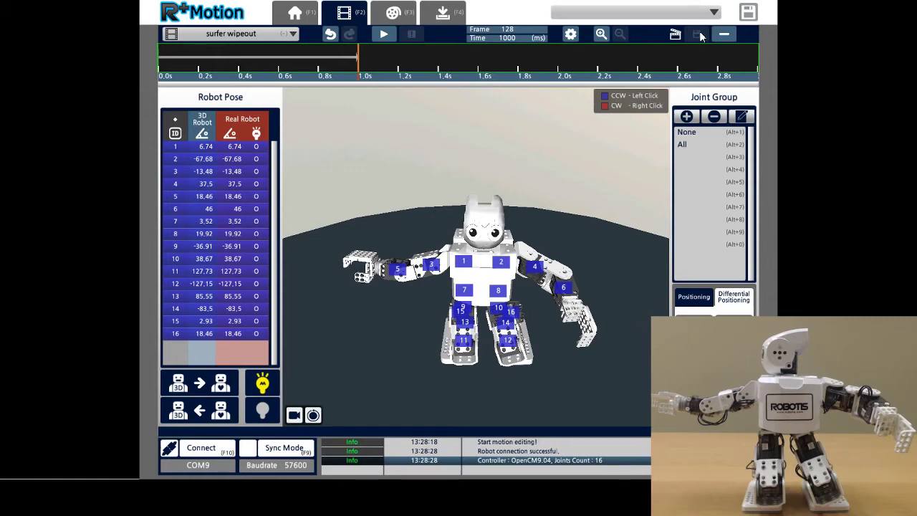
{"action": "left_click", "coordinate": [560, 63]}
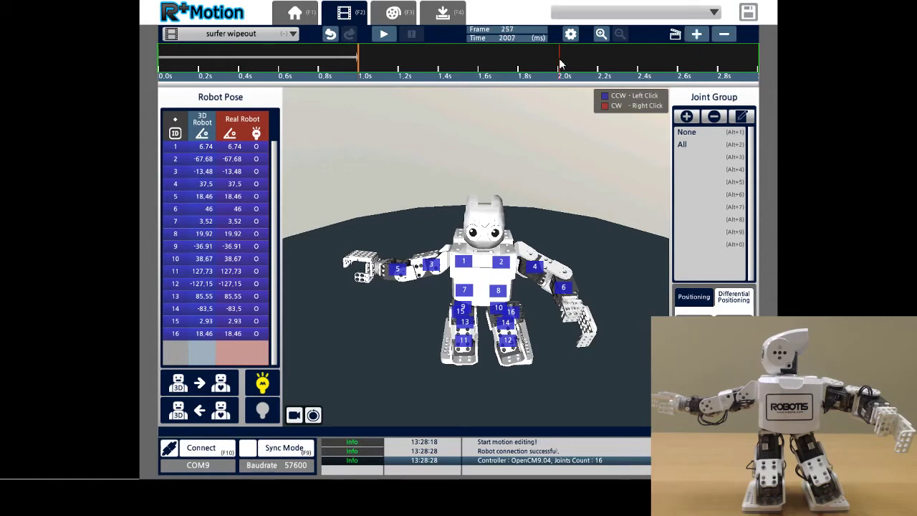
{"action": "left_click", "coordinate": [559, 63]}
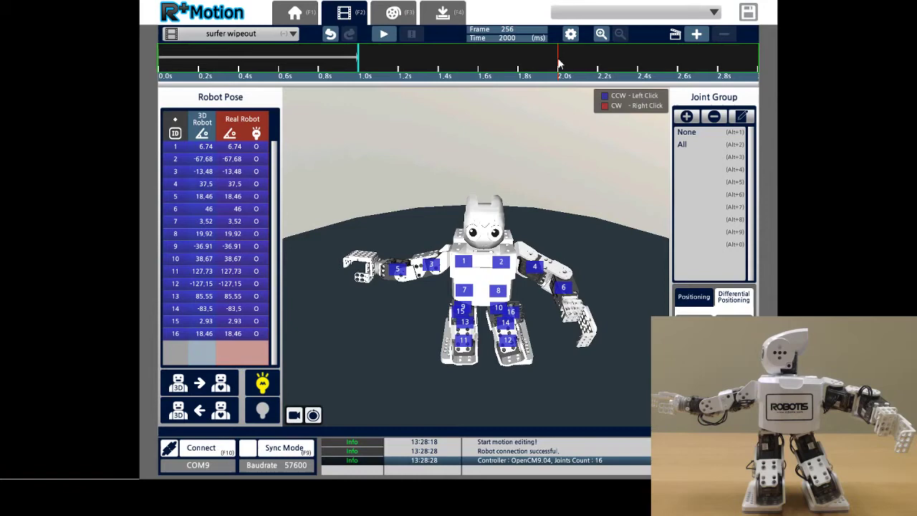
{"action": "left_click", "coordinate": [696, 34]}
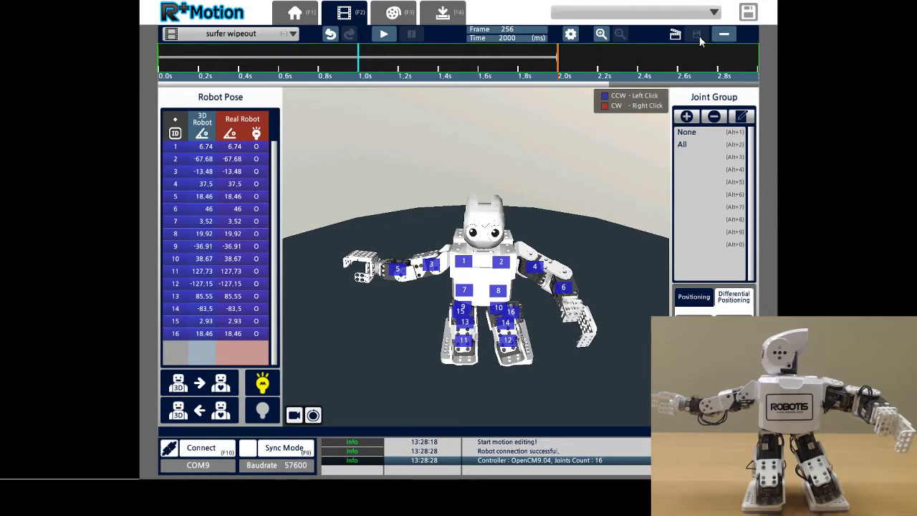
Hand-pose joints 7–16 into a bent-knee crouch and read the leg pose into the 3D model.
{"action": "left_click", "coordinate": [209, 224]}
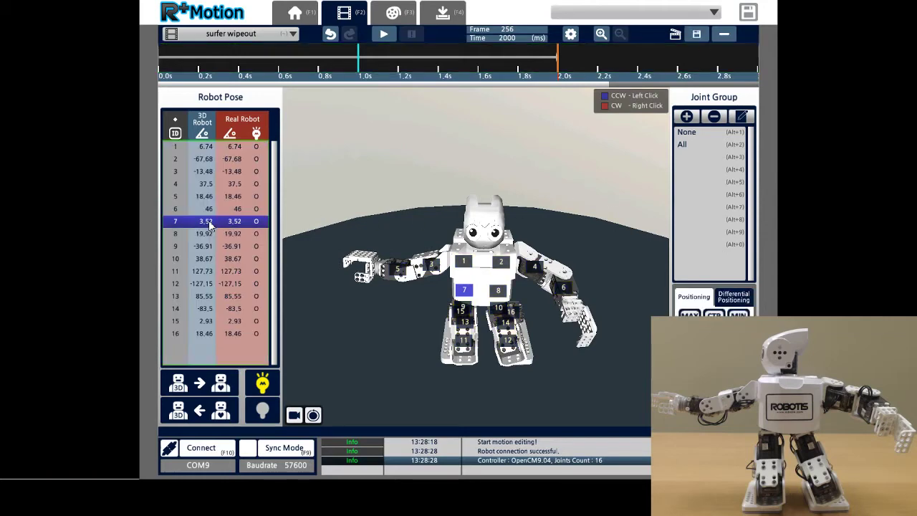
{"action": "left_click", "coordinate": [183, 334], "text": "shift"}
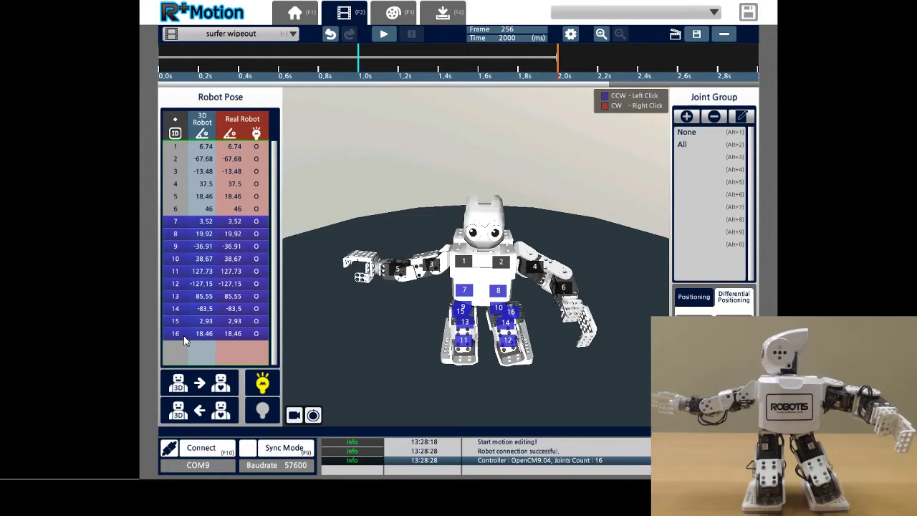
{"action": "left_click", "coordinate": [262, 414]}
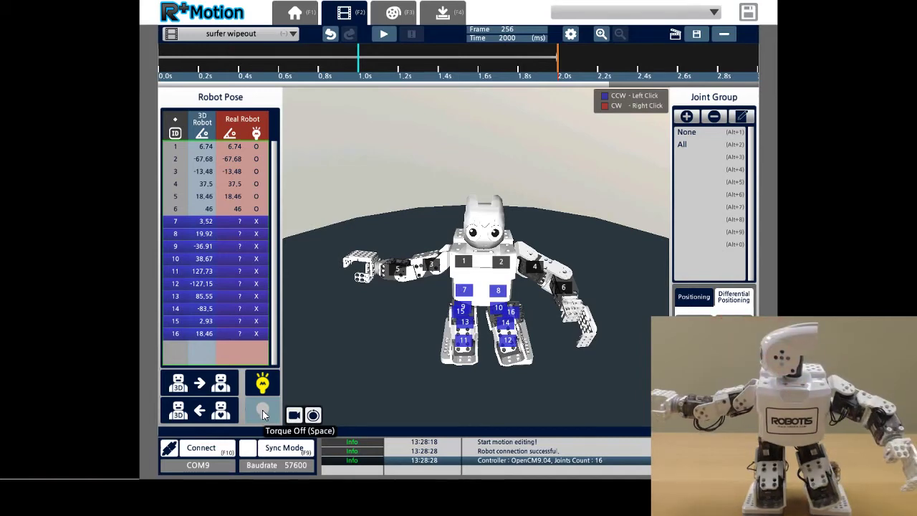
{"action": "left_click", "coordinate": [260, 387]}
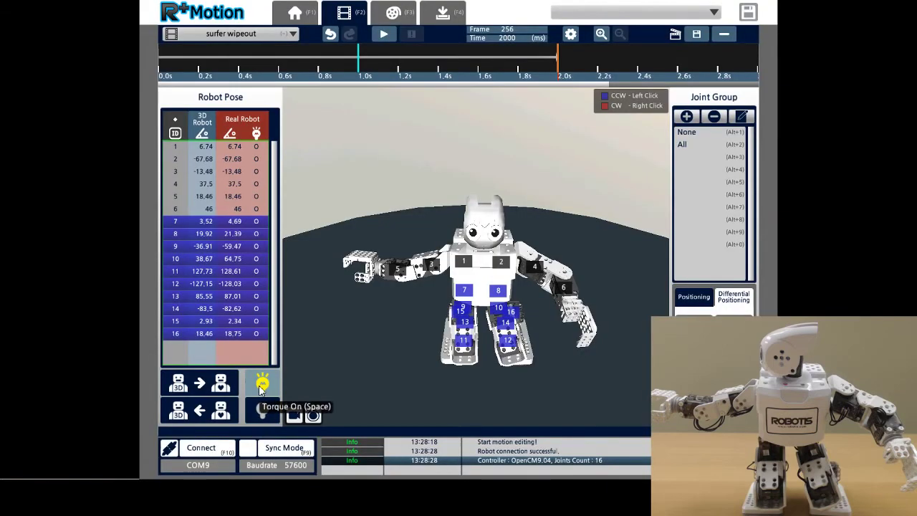
{"action": "left_click", "coordinate": [206, 416]}
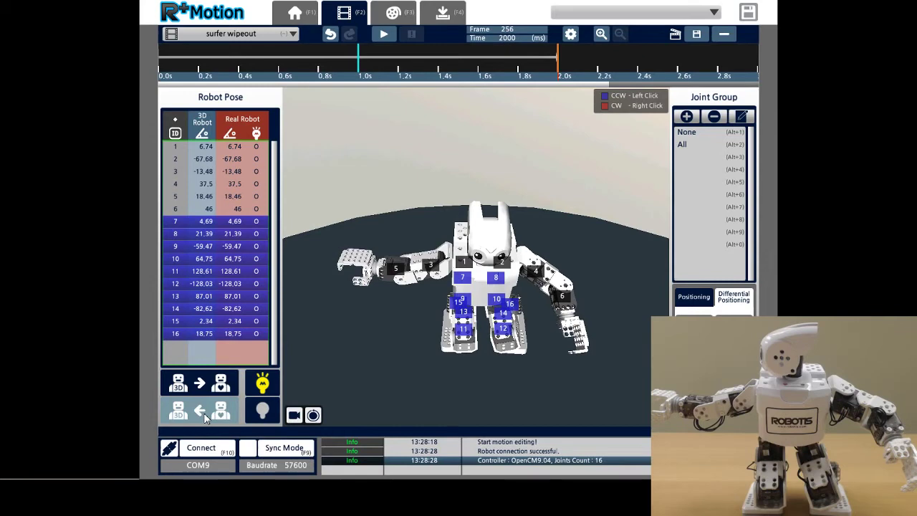
Save the crouched pose into the 2.0 s keyframe and preview the motion.
{"action": "left_click", "coordinate": [698, 35]}
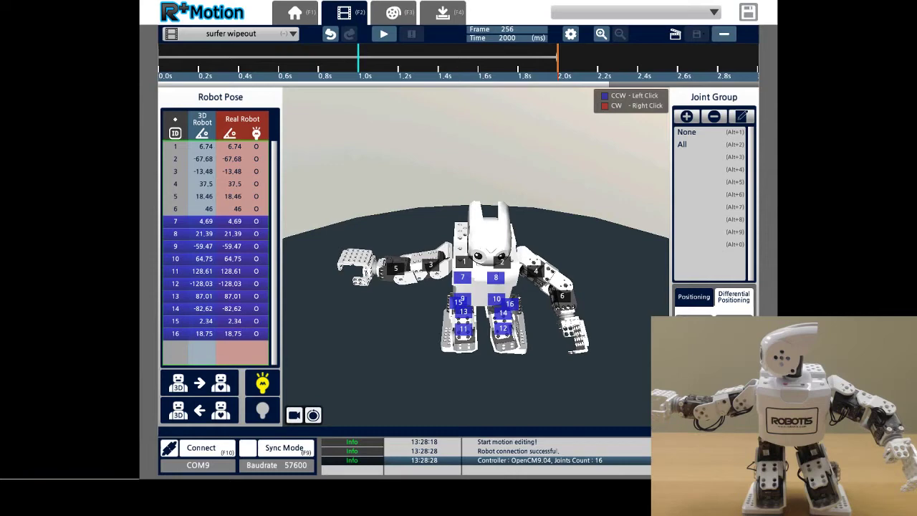
{"action": "left_click", "coordinate": [383, 36]}
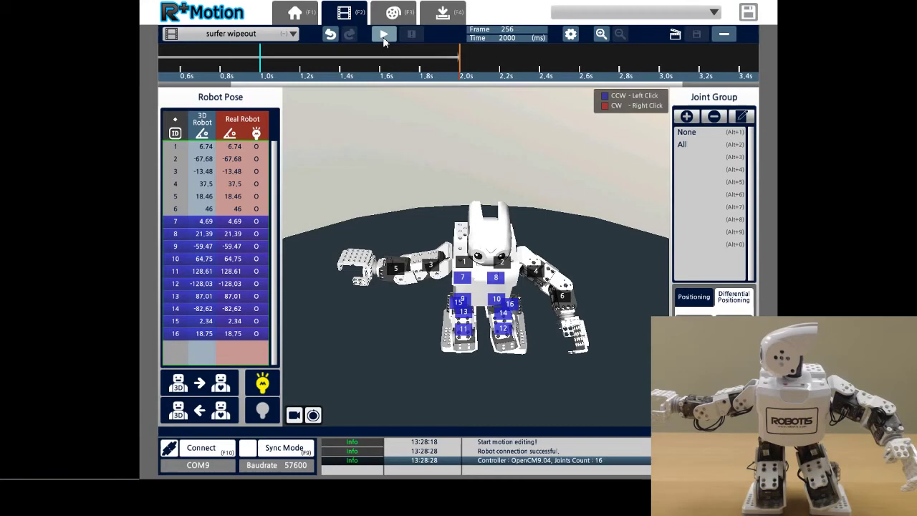
Send the motion's in-between pose at 1195 ms (frame 153) to the physical robot.
{"action": "left_click", "coordinate": [301, 63]}
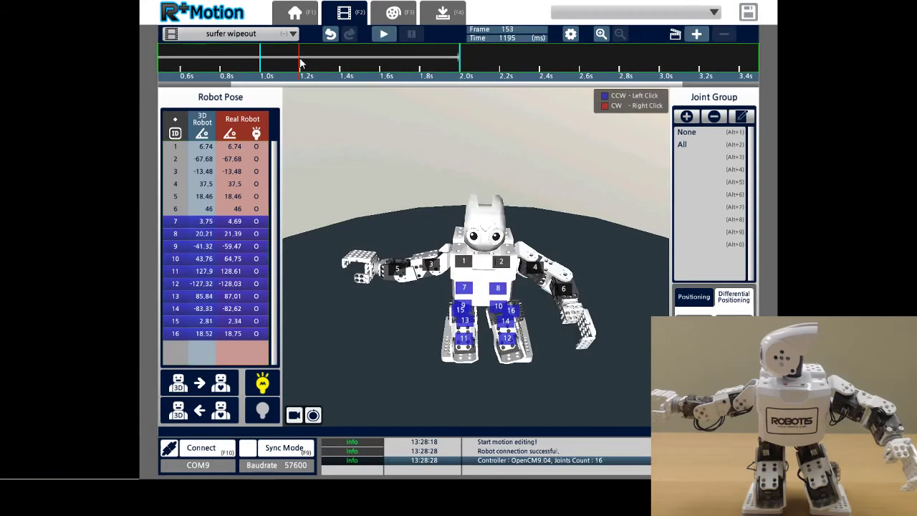
{"action": "left_click", "coordinate": [193, 392]}
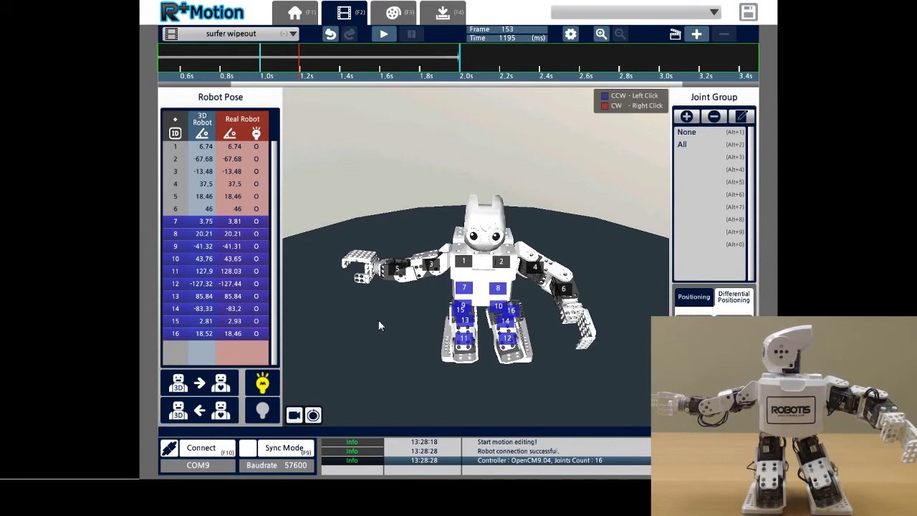
Send the motion's pose at about 1.6 s to the physical robot.
{"action": "left_click", "coordinate": [380, 72]}
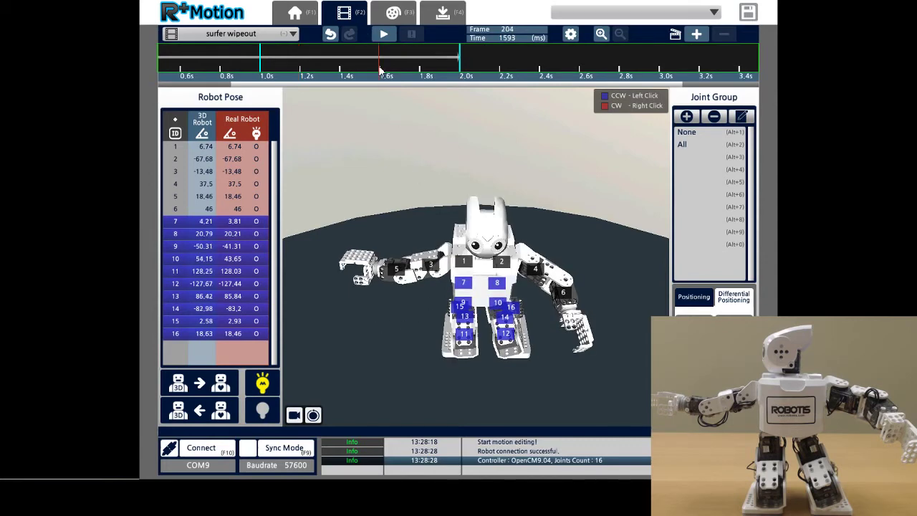
{"action": "left_click", "coordinate": [203, 385]}
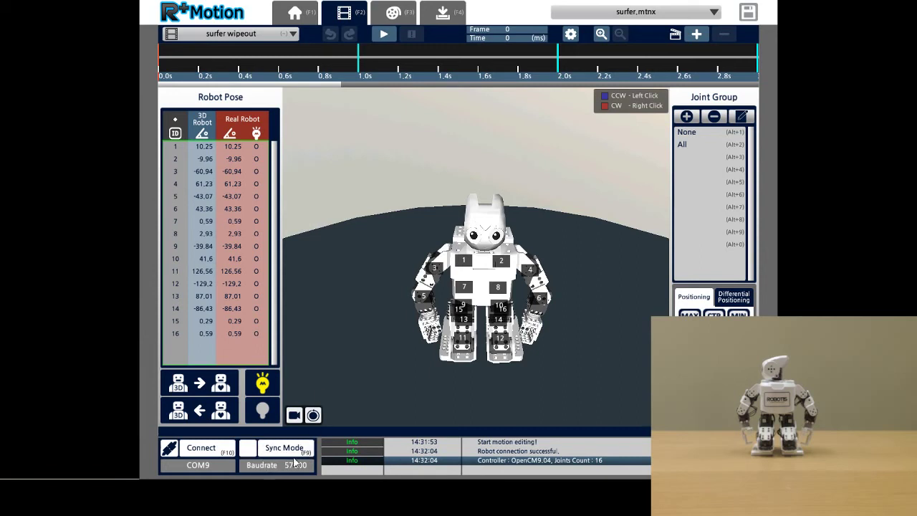
Turn on Sync Mode and play the surfer wipeout motion on the robot through 5.0 s.
{"action": "left_click", "coordinate": [251, 448]}
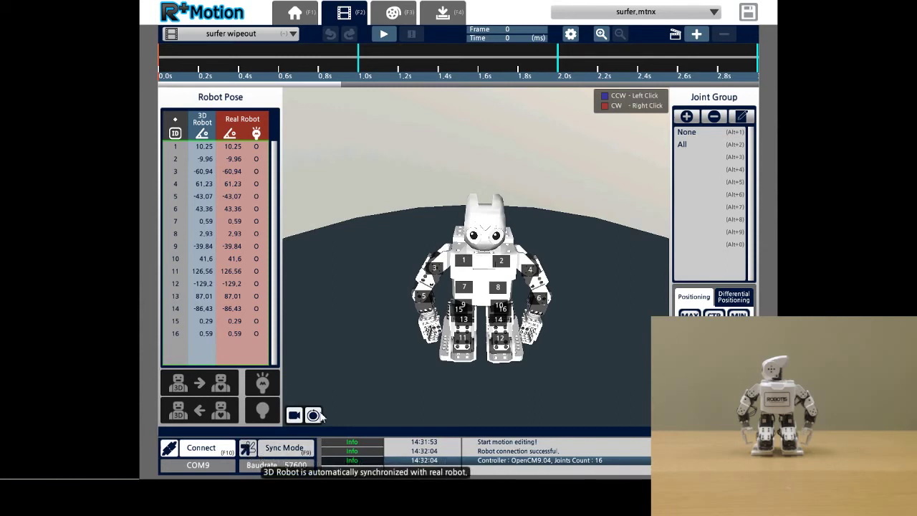
{"action": "left_click", "coordinate": [383, 34]}
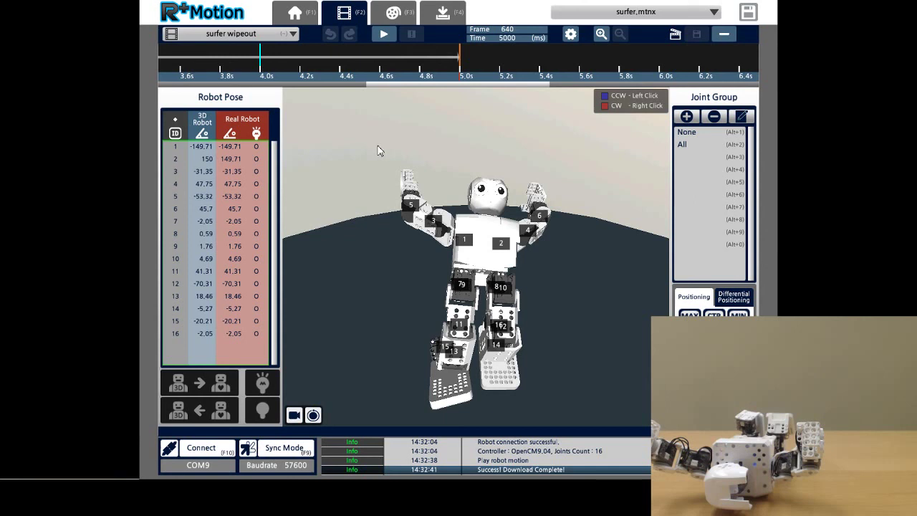
Switch Sync Mode off so the 3D model and real robot stop synchronizing.
{"action": "left_click", "coordinate": [288, 450]}
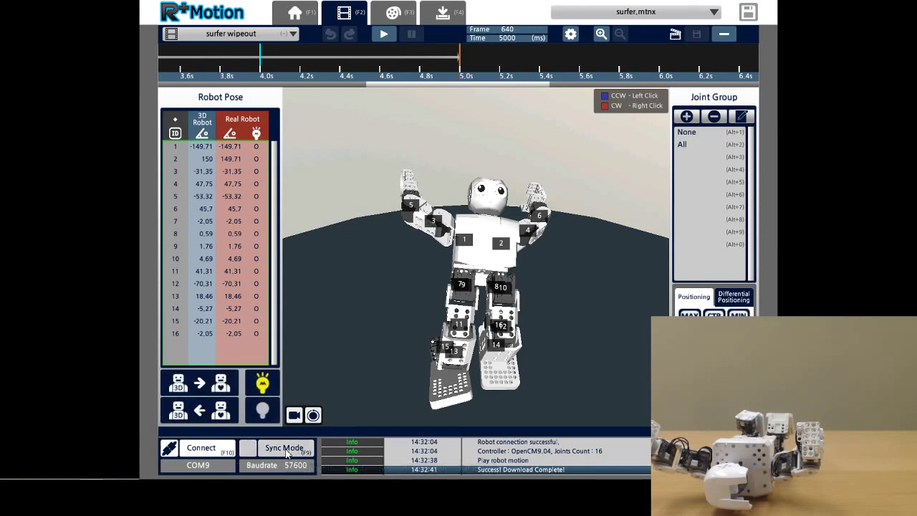